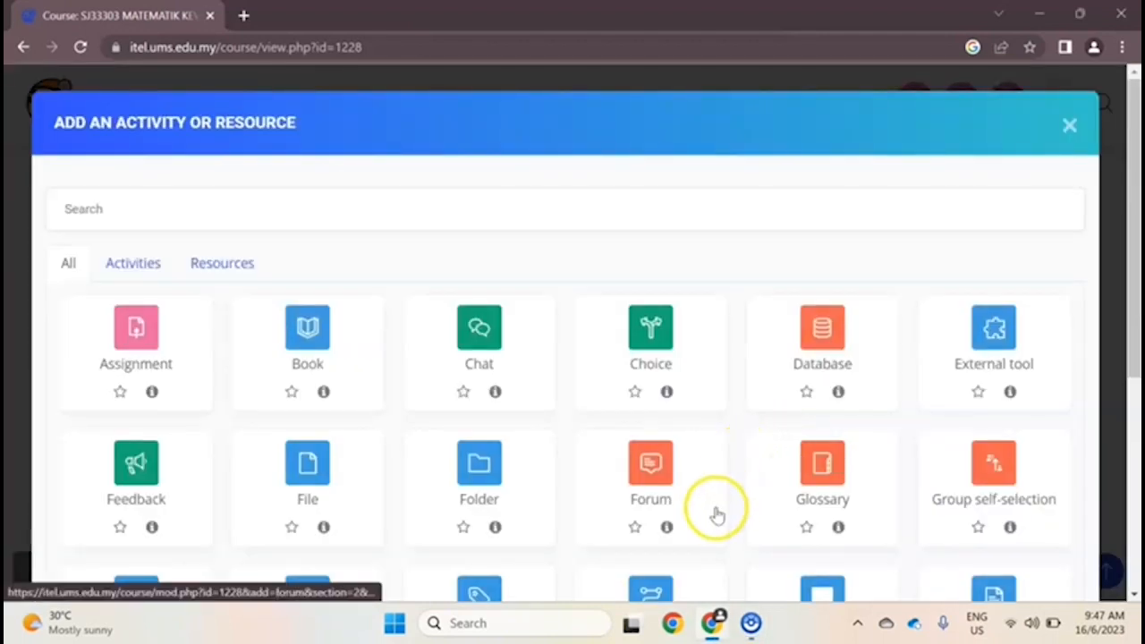
Step: Read the Forum activity's description in the activity chooser and add a new Forum to Topic 2
scroll(703, 531, down, 2)
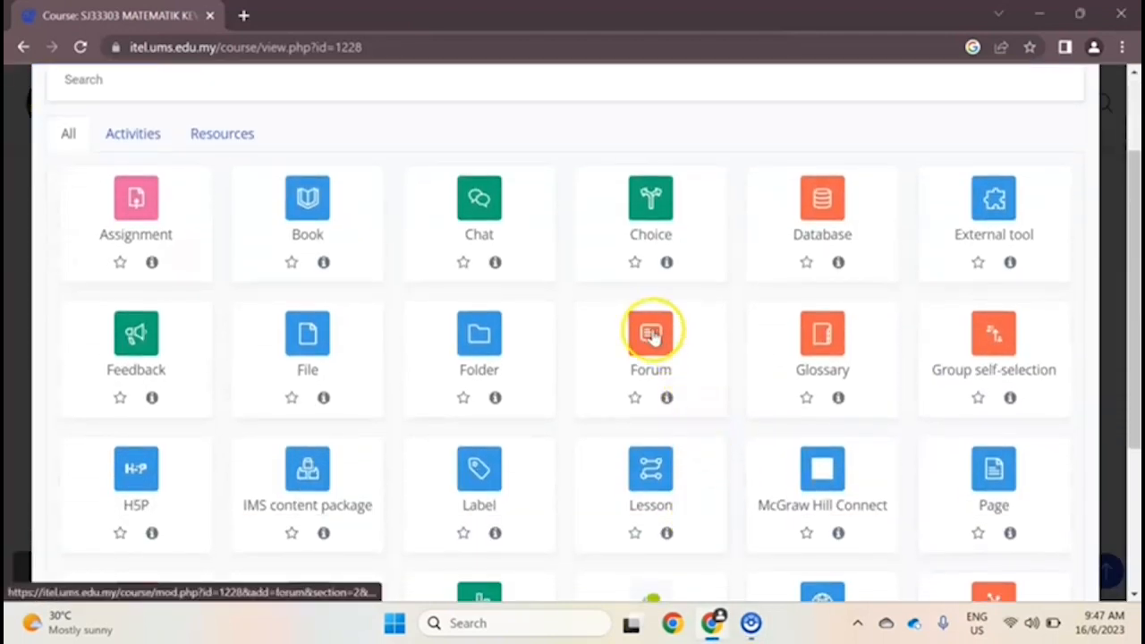
click(666, 398)
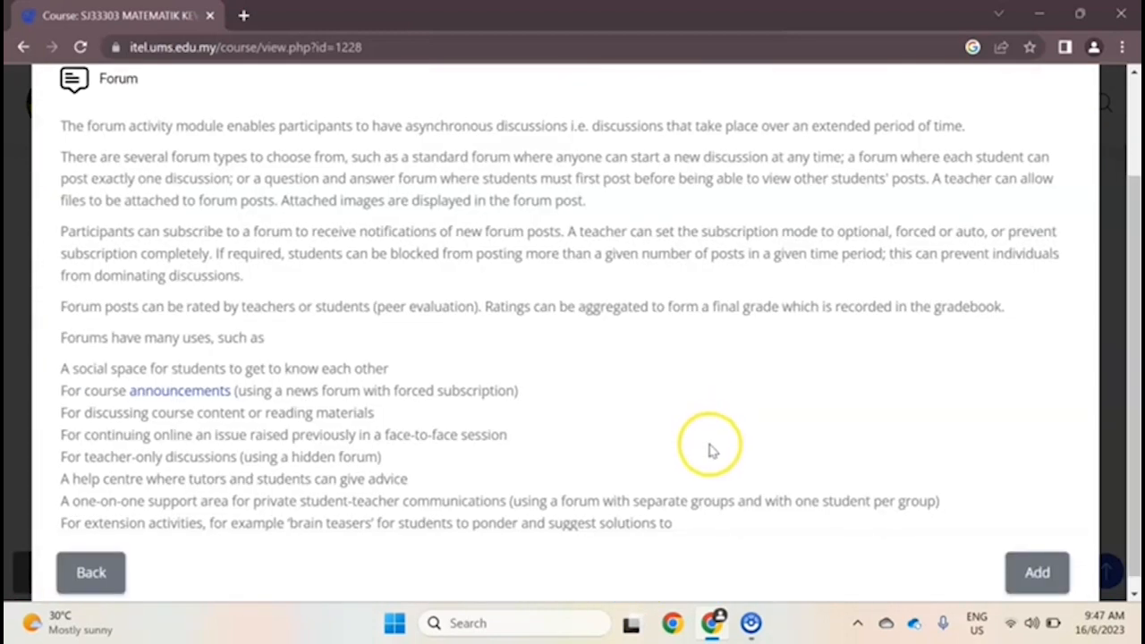
click(92, 572)
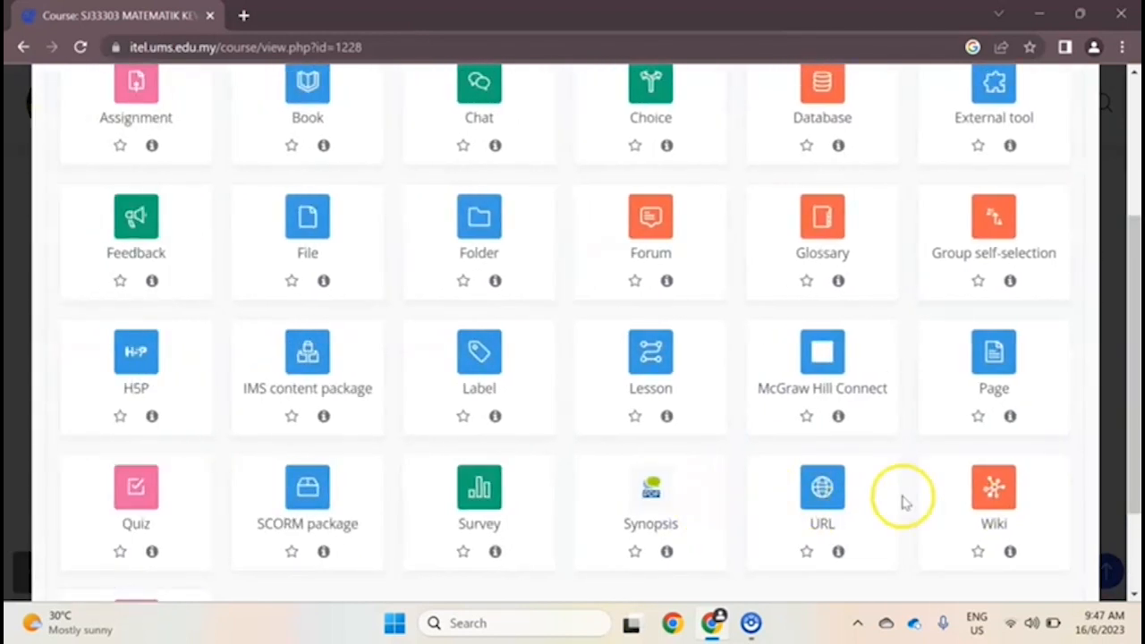
click(658, 222)
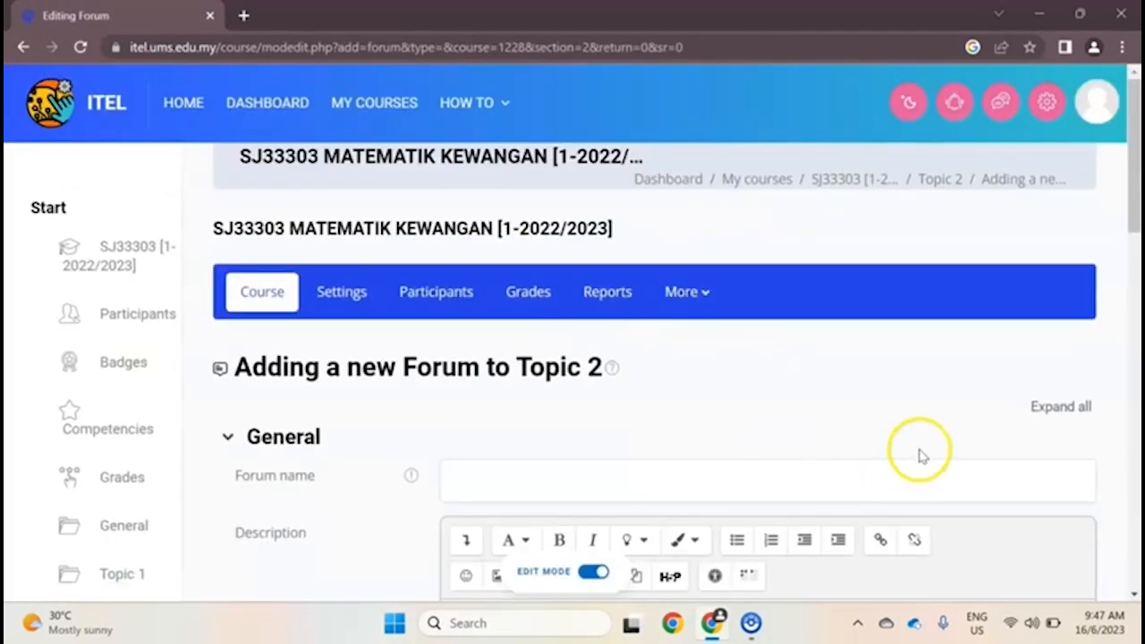
Step: Name the new forum "Introduce yourself"
scroll(805, 452, down, 2)
click(587, 342)
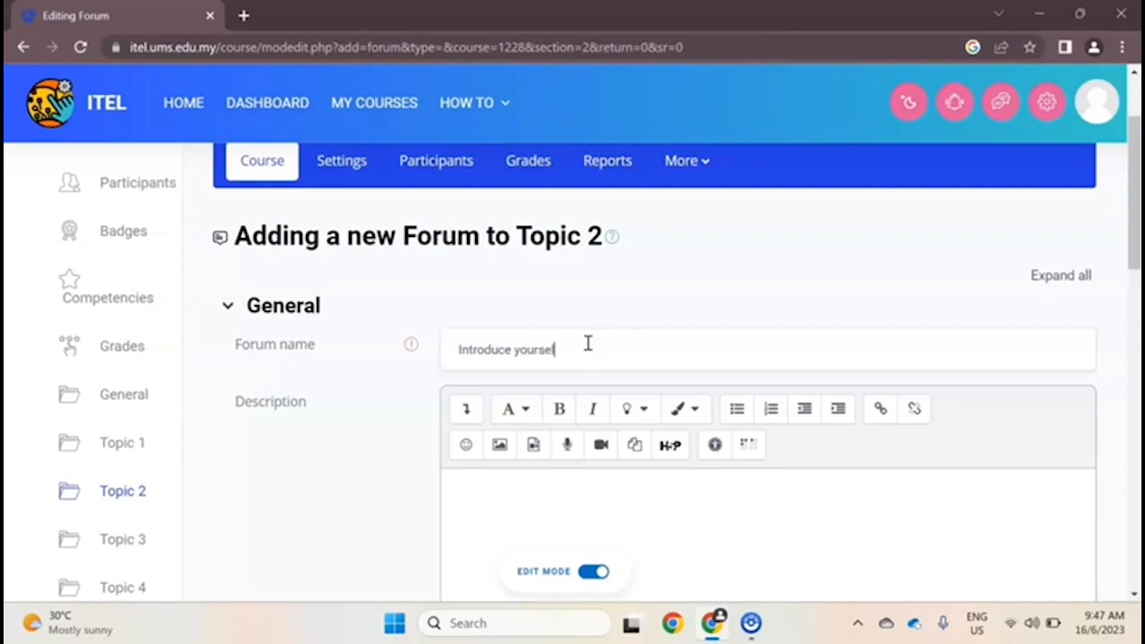
Step: Enter "Deadline: 30th June 2023" as the forum description and have it displayed on the course page
scroll(581, 349, down, 3)
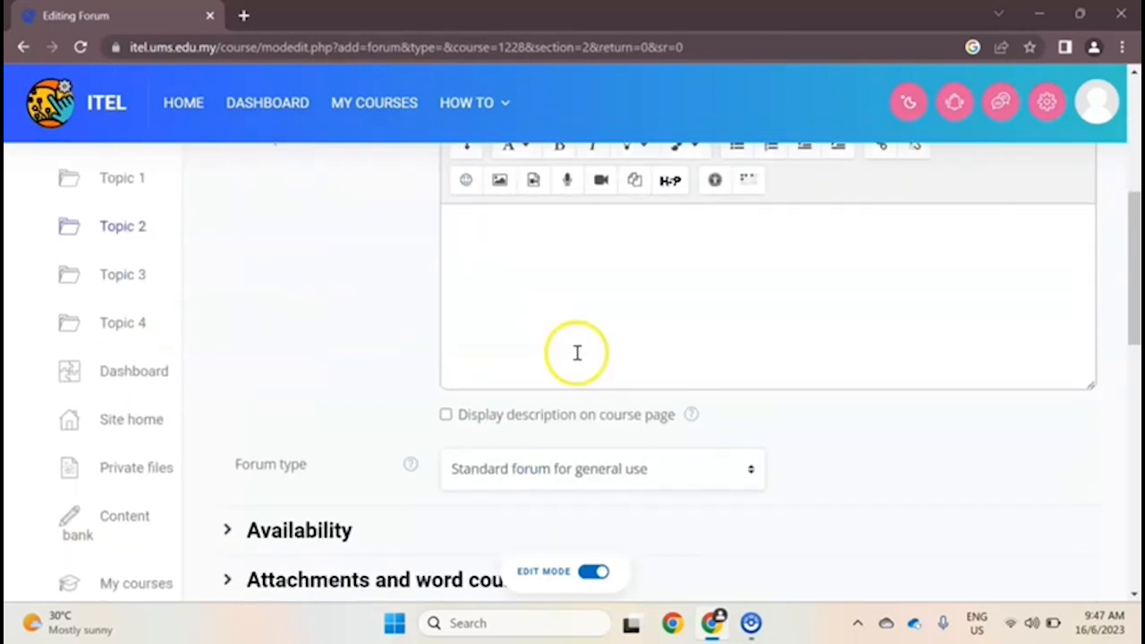
scroll(579, 352, up, 2)
scroll(578, 353, down, 1)
click(568, 403)
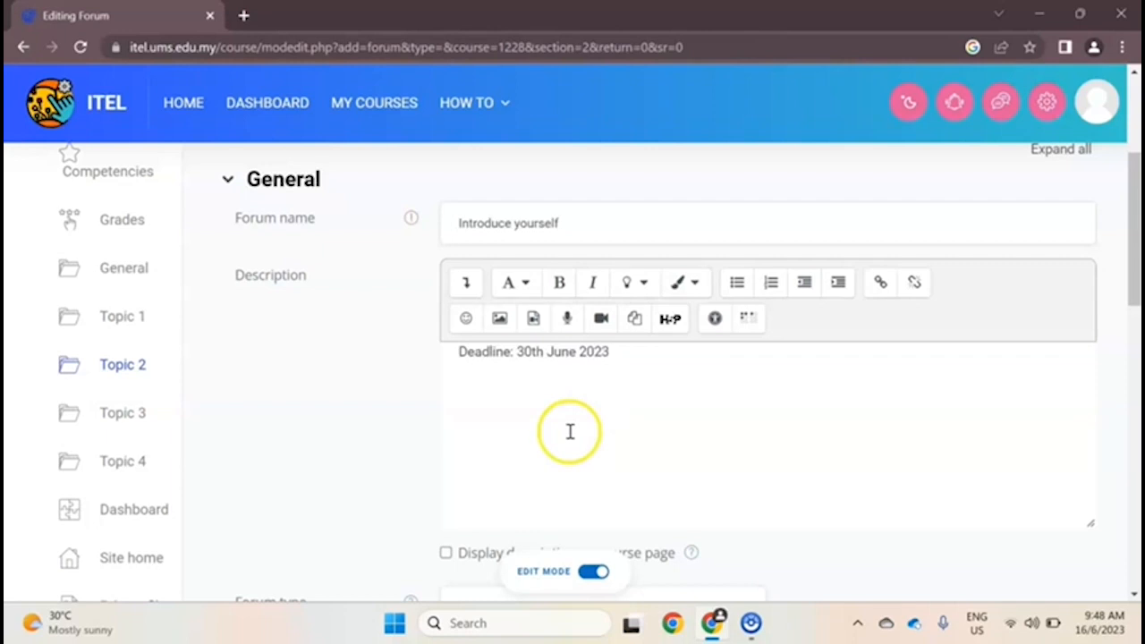
scroll(570, 432, down, 2)
click(446, 423)
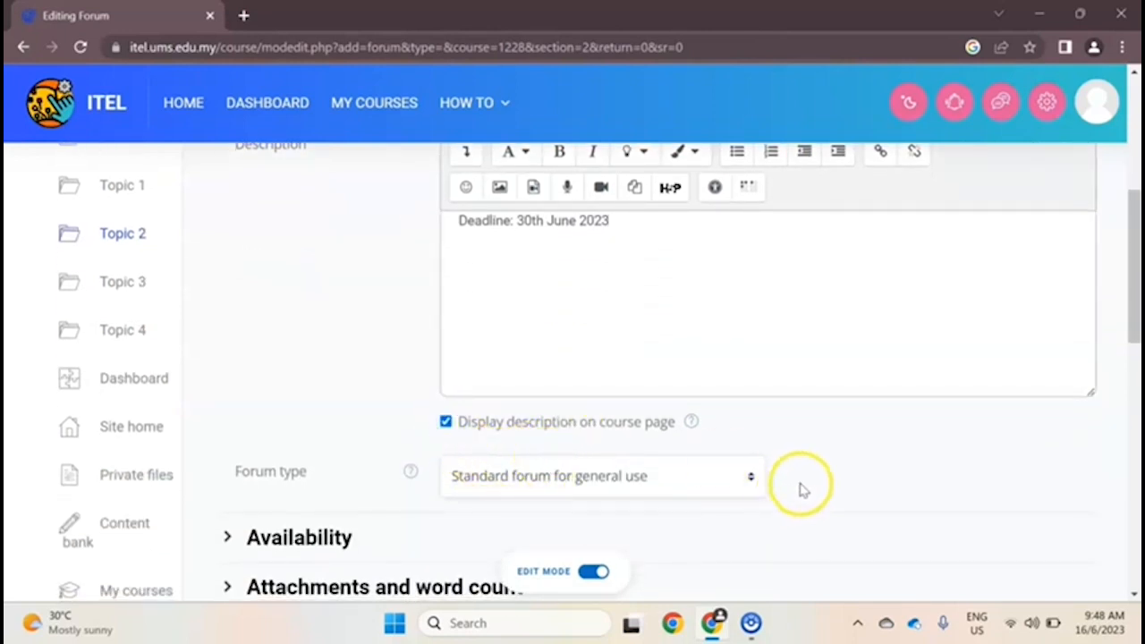
Step: Review the available forum types and read the help text explaining each one, without changing the selection
scroll(802, 489, down, 2)
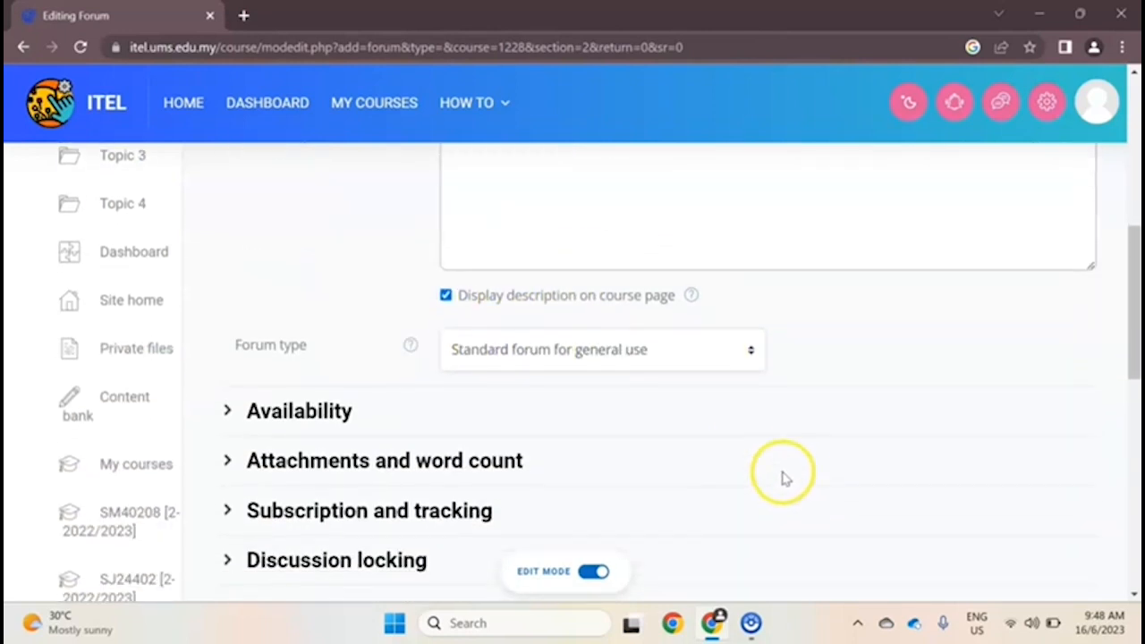
click(751, 356)
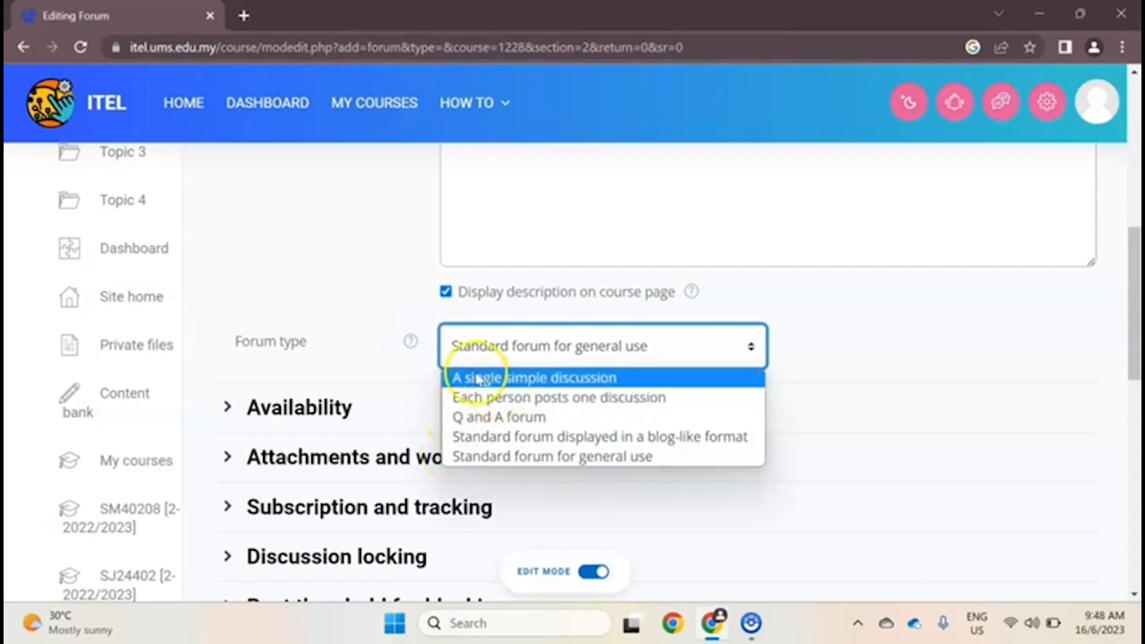
click(411, 345)
click(412, 345)
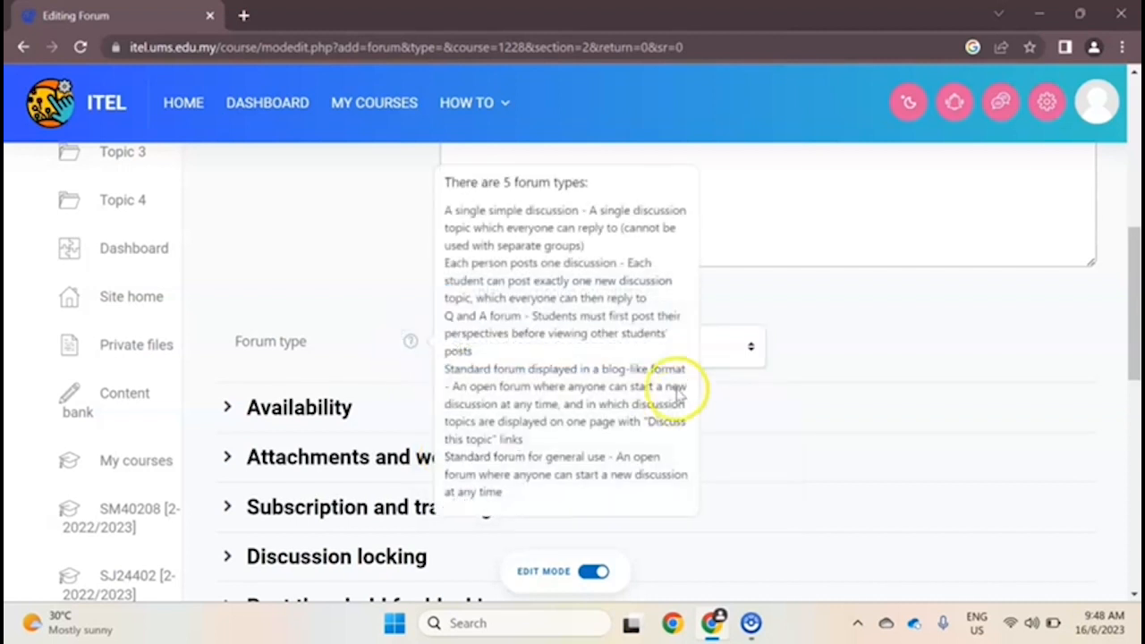
click(796, 302)
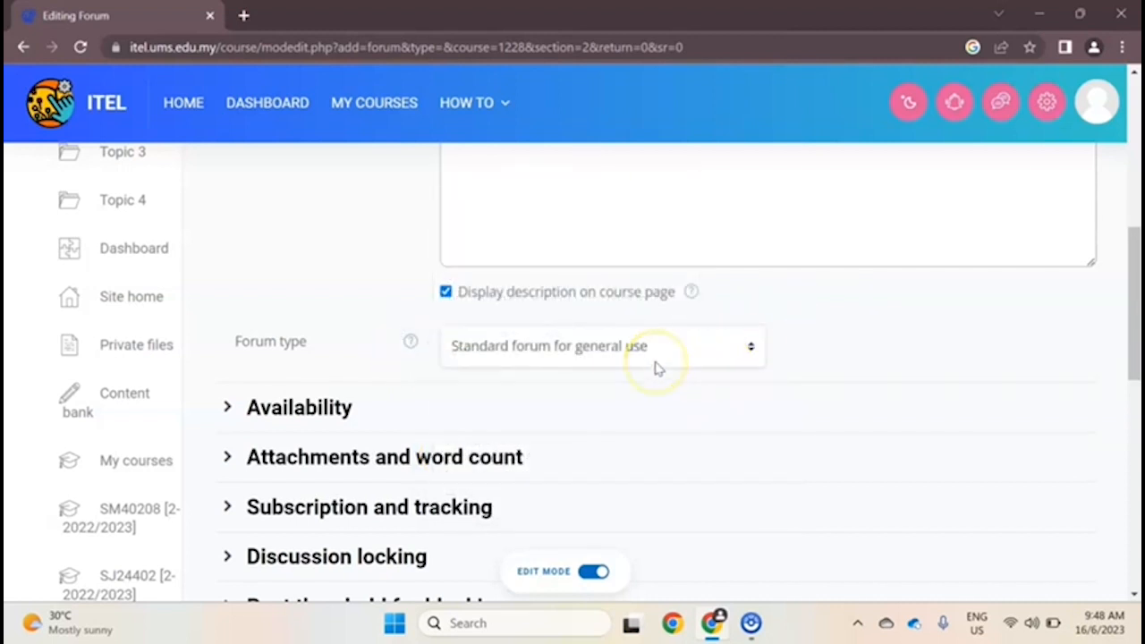
Step: Enable the forum's due date in the availability settings and set its day to 30 June 2023
scroll(656, 367, down, 2)
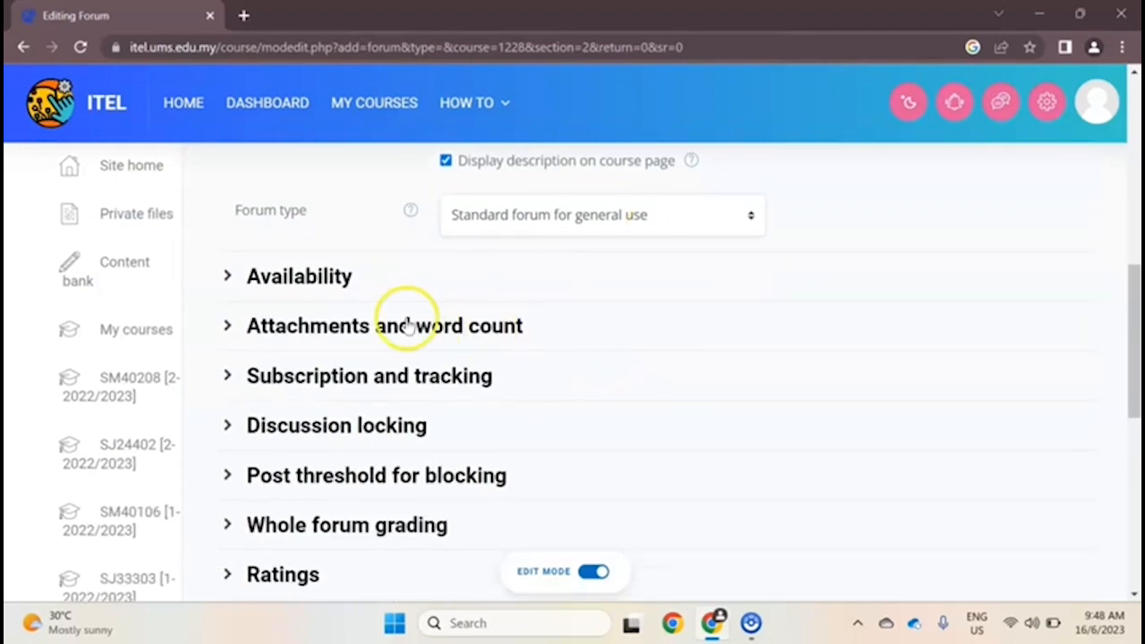
click(347, 285)
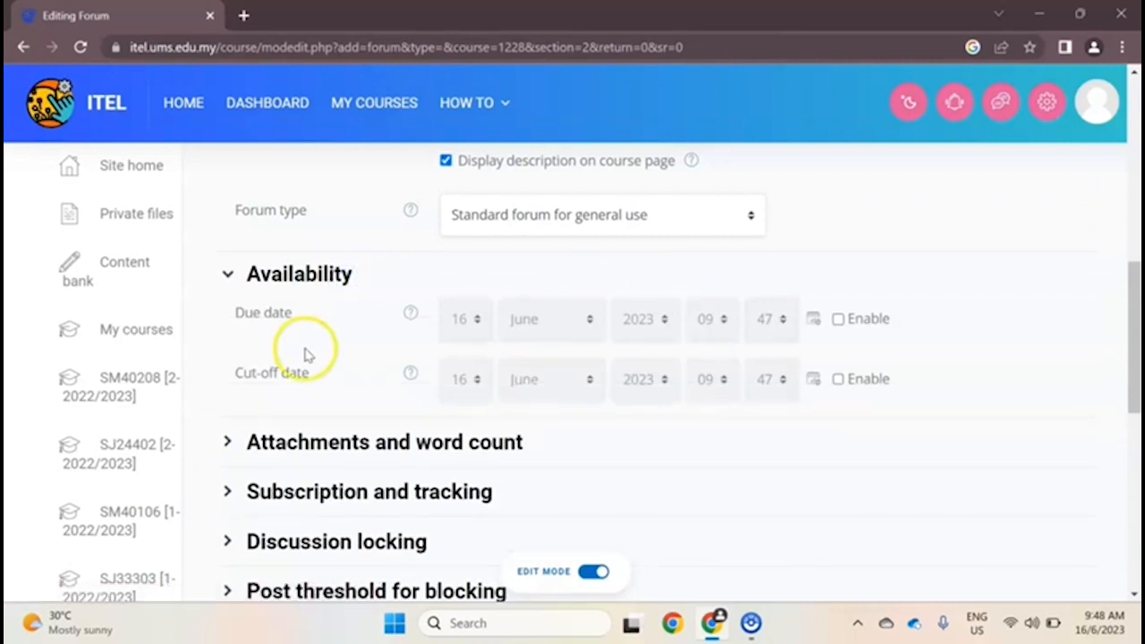
click(838, 321)
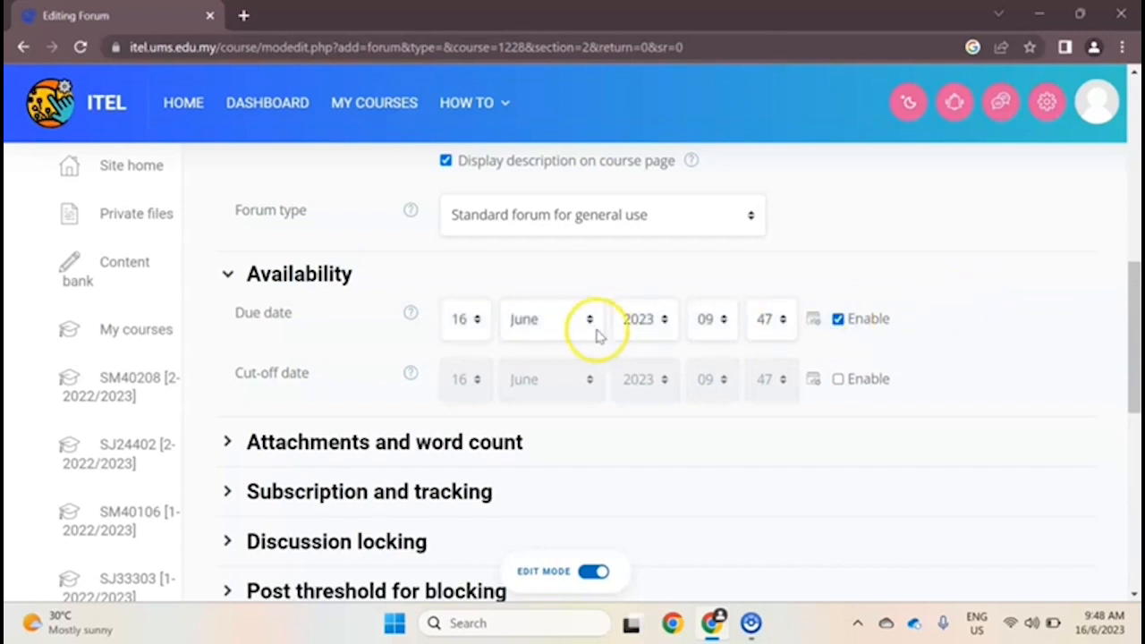
click(480, 334)
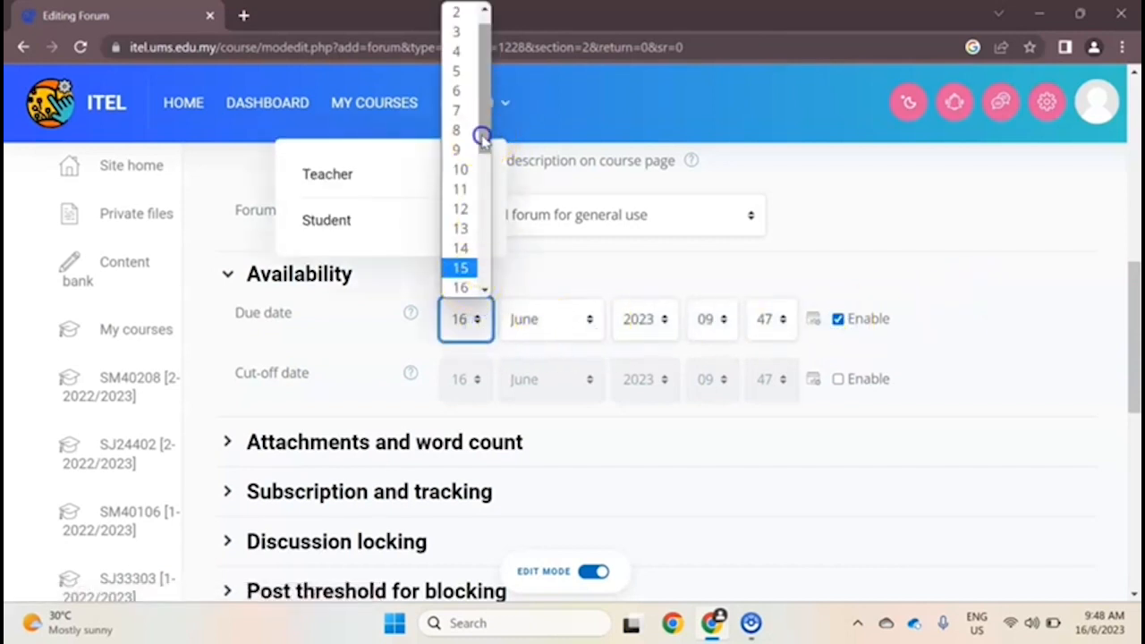
drag(480, 141, 472, 284)
click(460, 269)
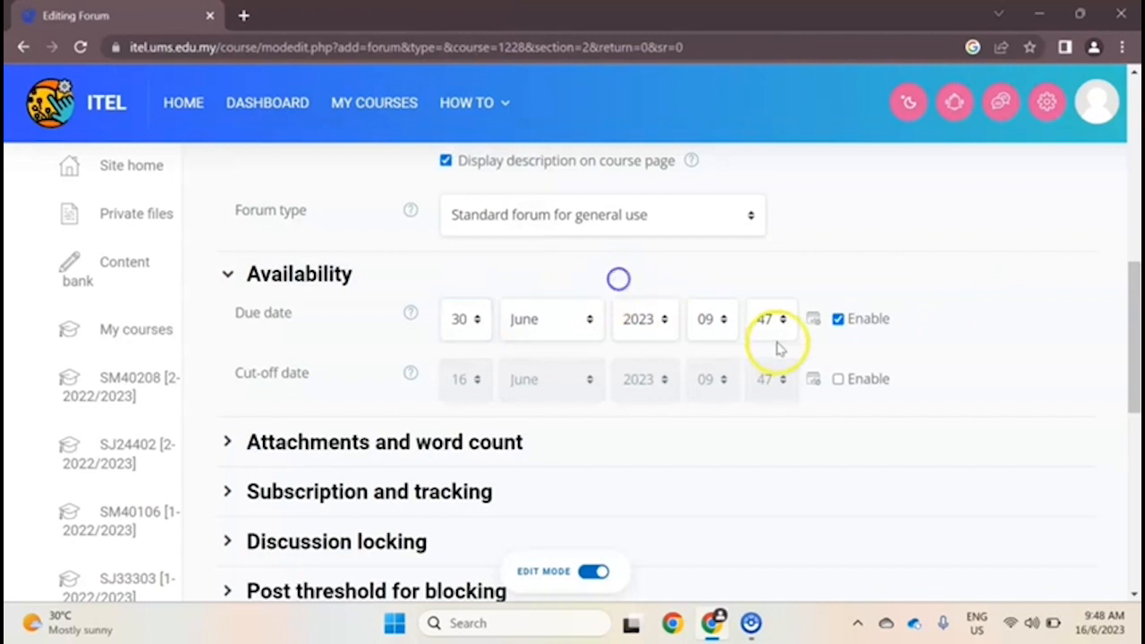
Step: Set the time of the forum's due date to 23:59
click(723, 320)
drag(734, 116, 719, 329)
click(716, 327)
click(789, 356)
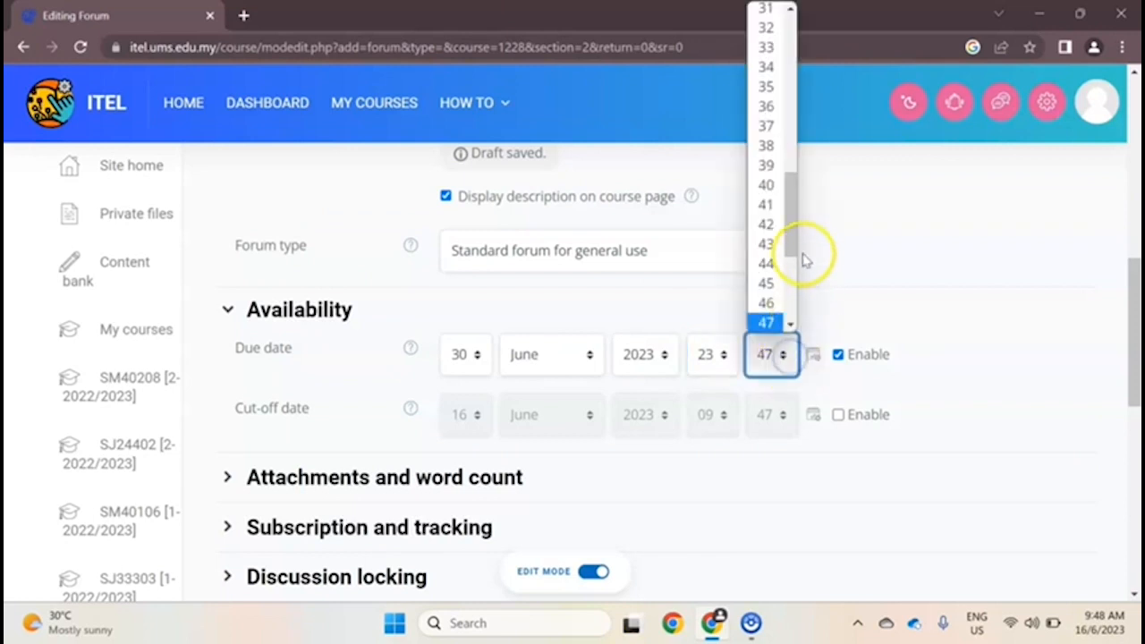
drag(792, 235, 790, 332)
click(785, 324)
Step: Examine the attachment size, number of attachments and word count settings of the forum
scroll(810, 308, down, 2)
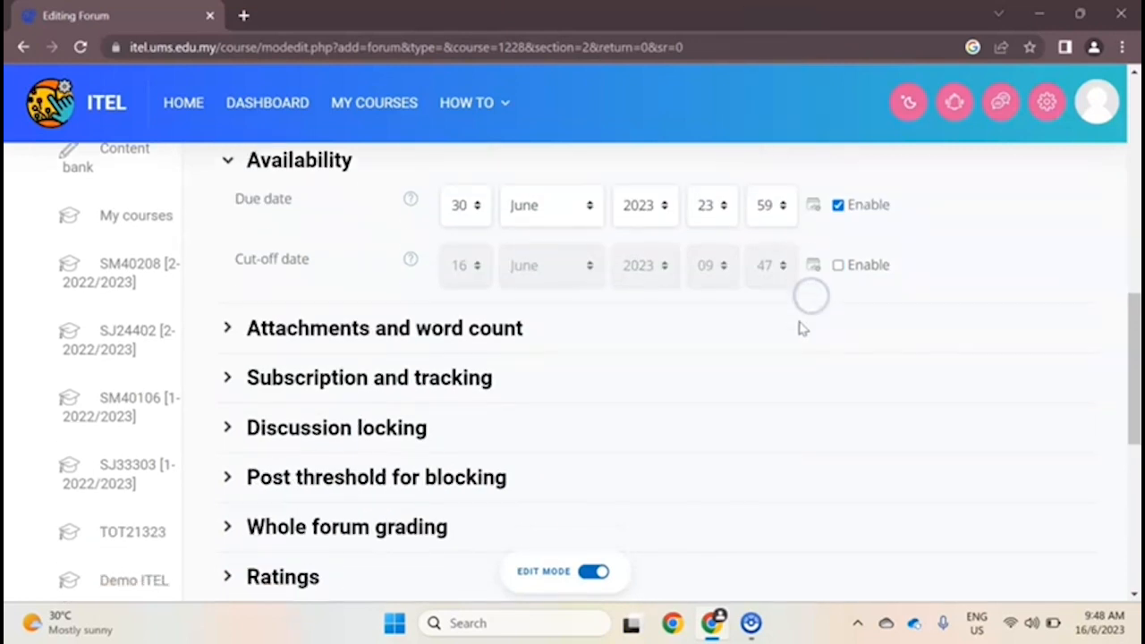
click(479, 324)
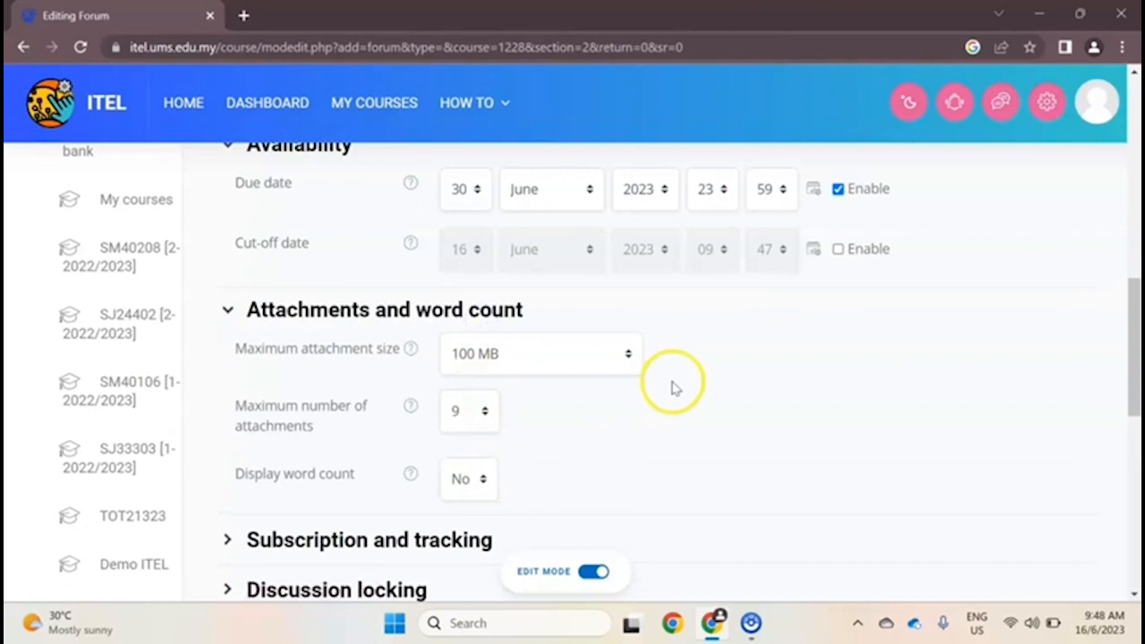
scroll(673, 386, down, 1)
scroll(672, 388, down, 1)
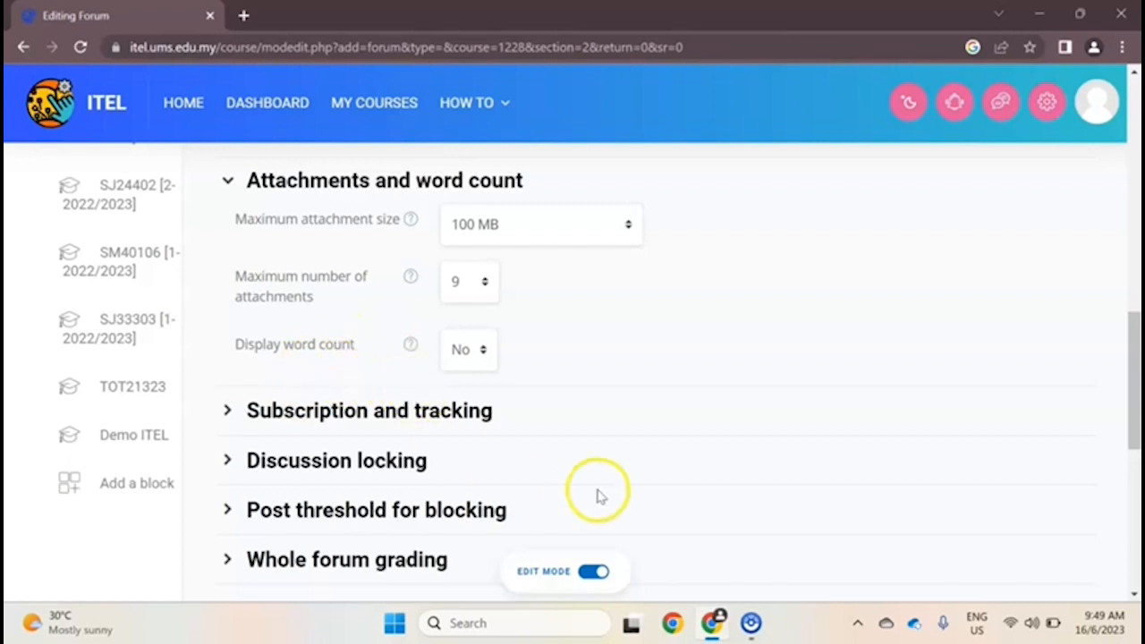
Step: Review the subscription and tracking settings, including the subscription mode options and their help text
scroll(629, 419, down, 1)
scroll(629, 419, down, 2)
click(366, 281)
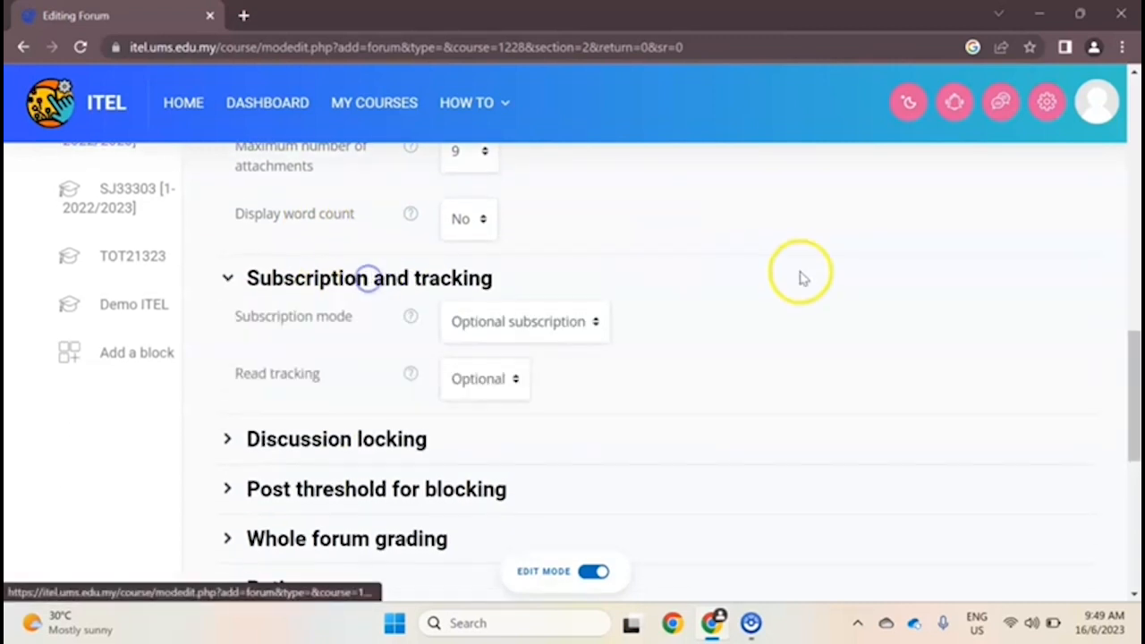
scroll(483, 284, down, 3)
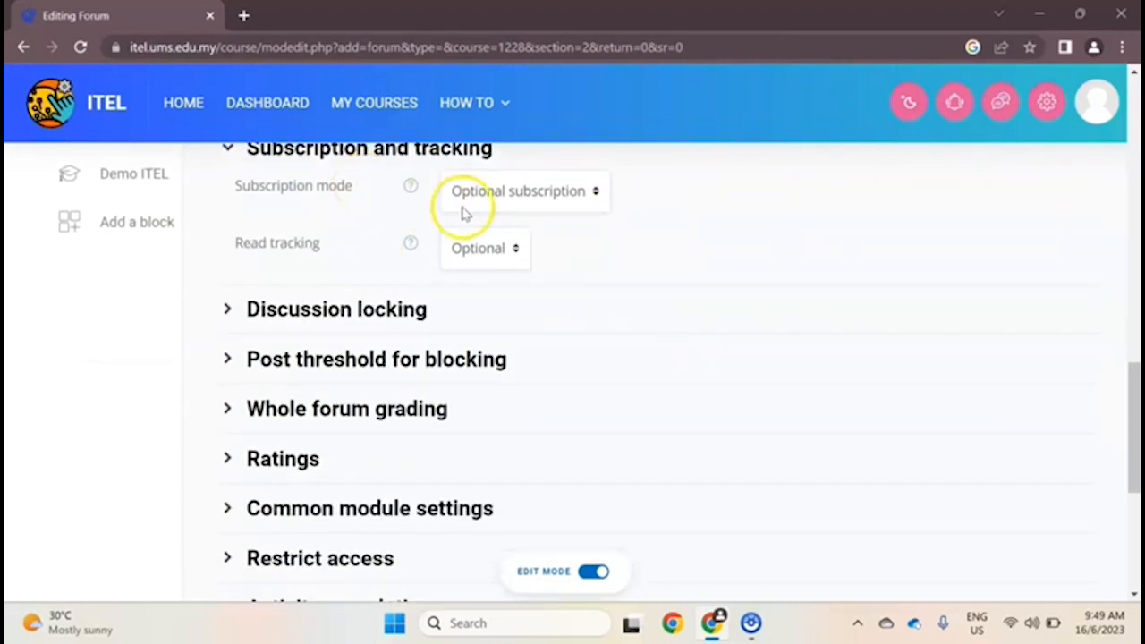
click(550, 207)
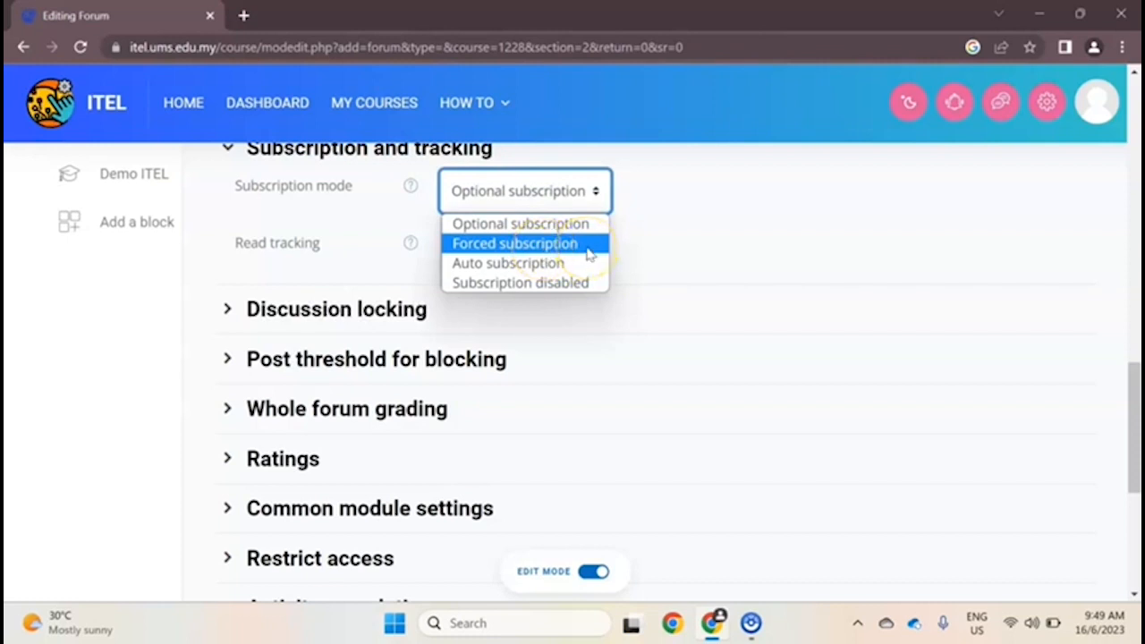
click(409, 188)
click(723, 230)
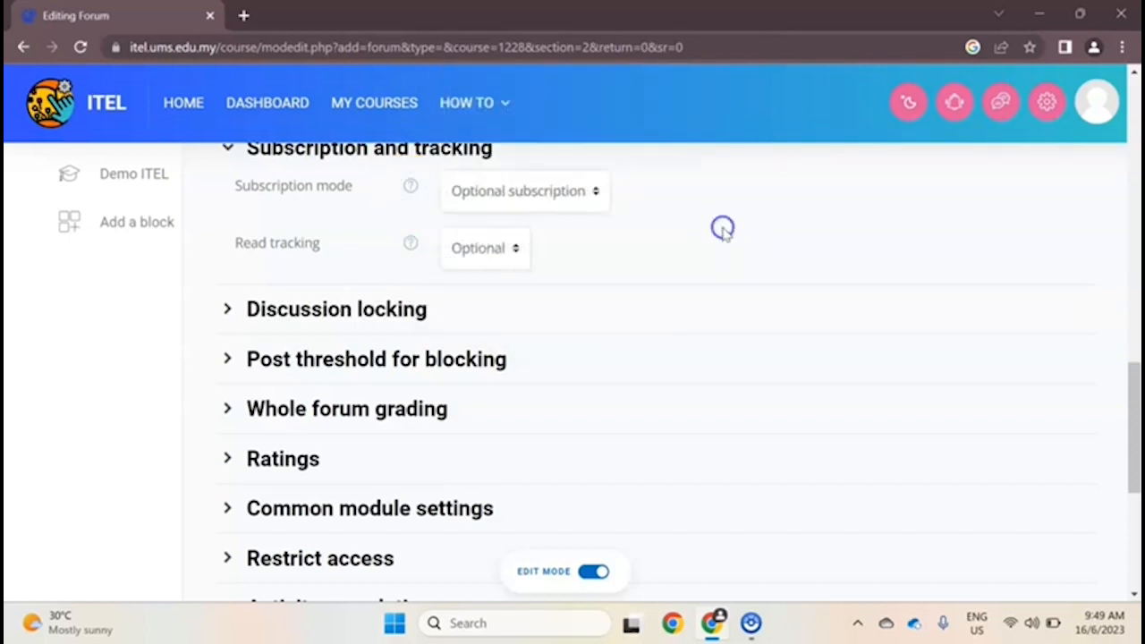
Step: Set the forum's discussions to lock after 1 week of inactivity
click(374, 308)
scroll(639, 299, down, 1)
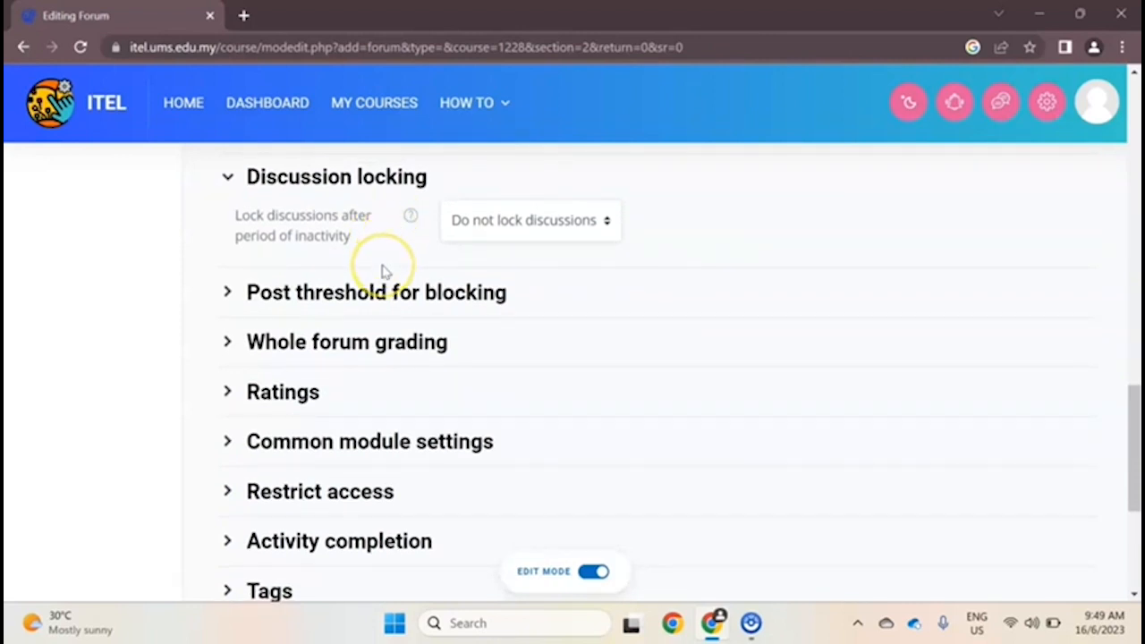
click(589, 234)
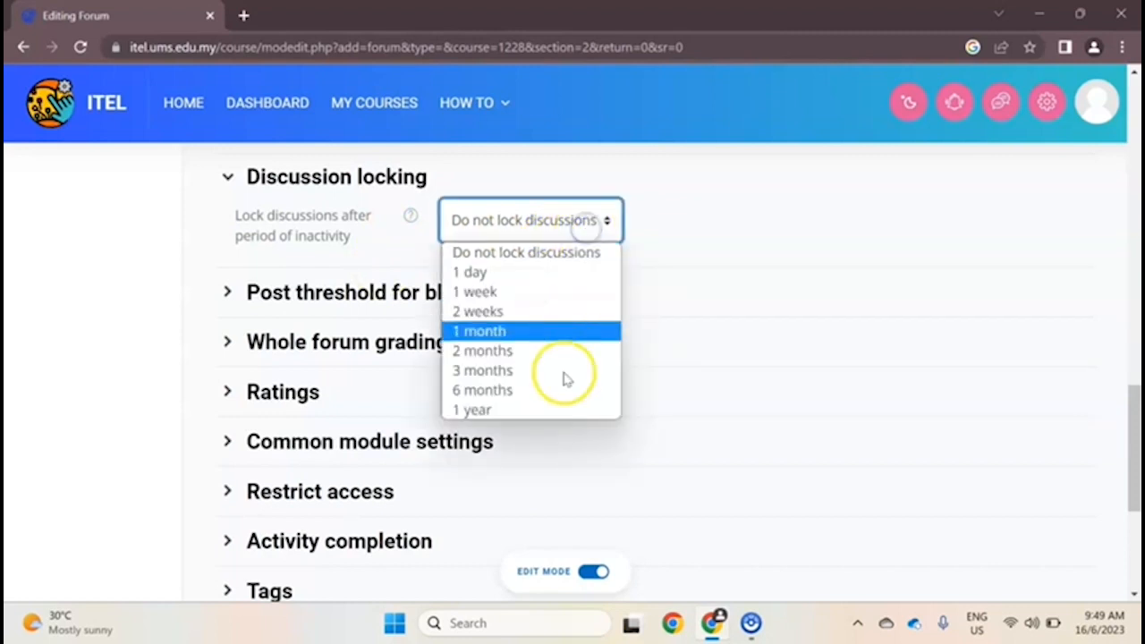
click(560, 293)
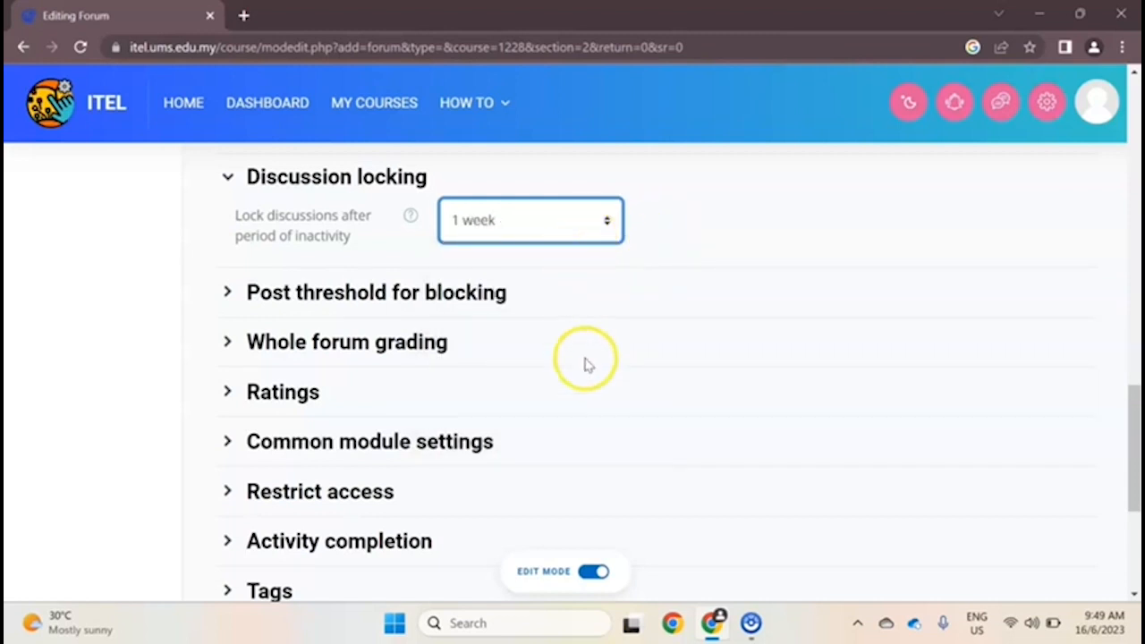
Step: Save the forum settings, return to the course and look over the course page
scroll(582, 364, down, 4)
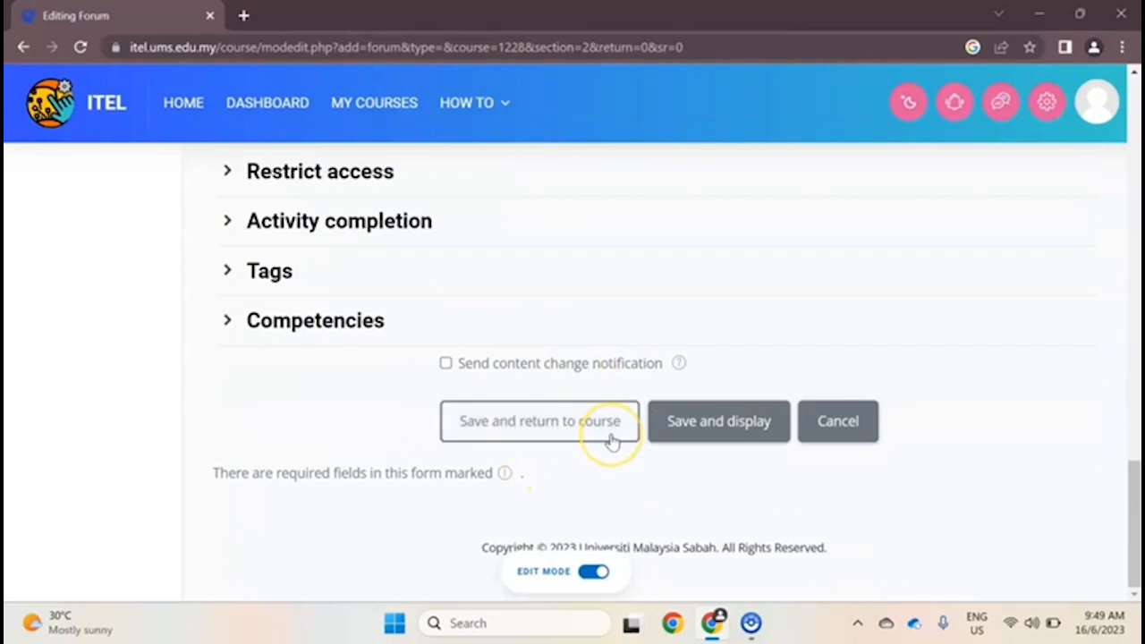
click(612, 439)
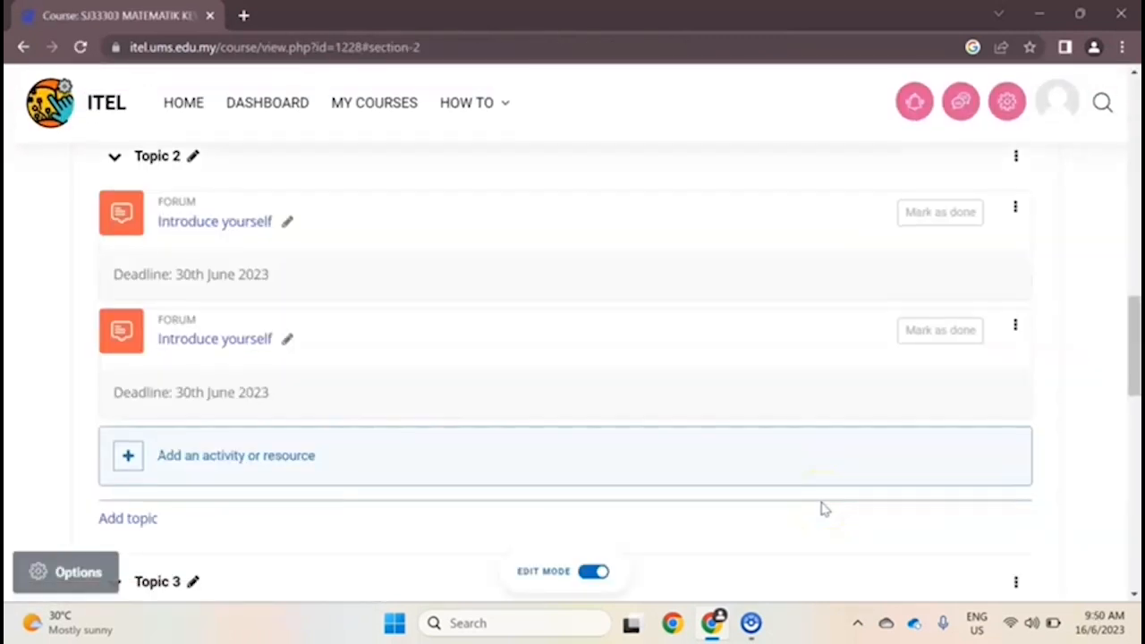
scroll(820, 504, down, 6)
scroll(821, 509, up, 3)
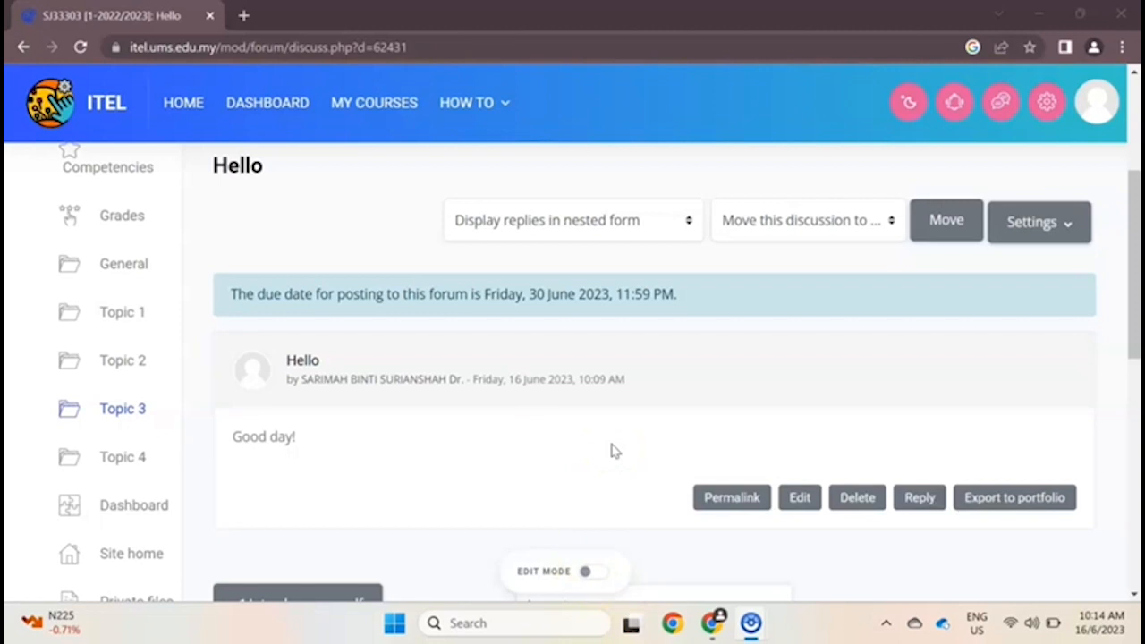
Step: Open a reply form under the "Hello" post in the forum discussion and look over its options
scroll(614, 453, up, 1)
scroll(614, 439, down, 2)
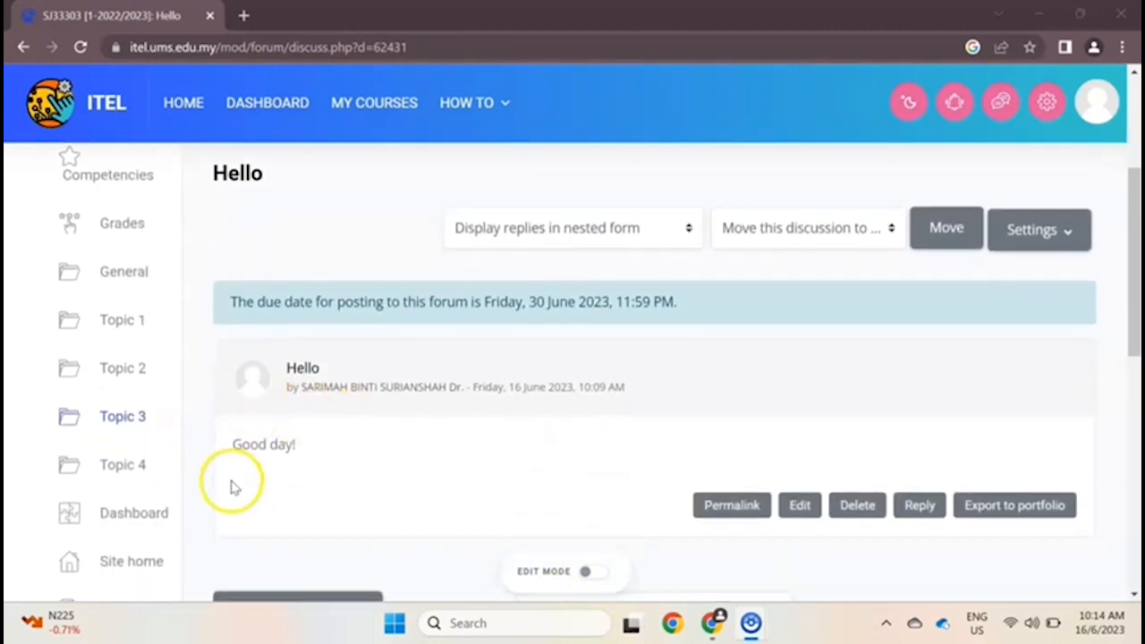
click(925, 514)
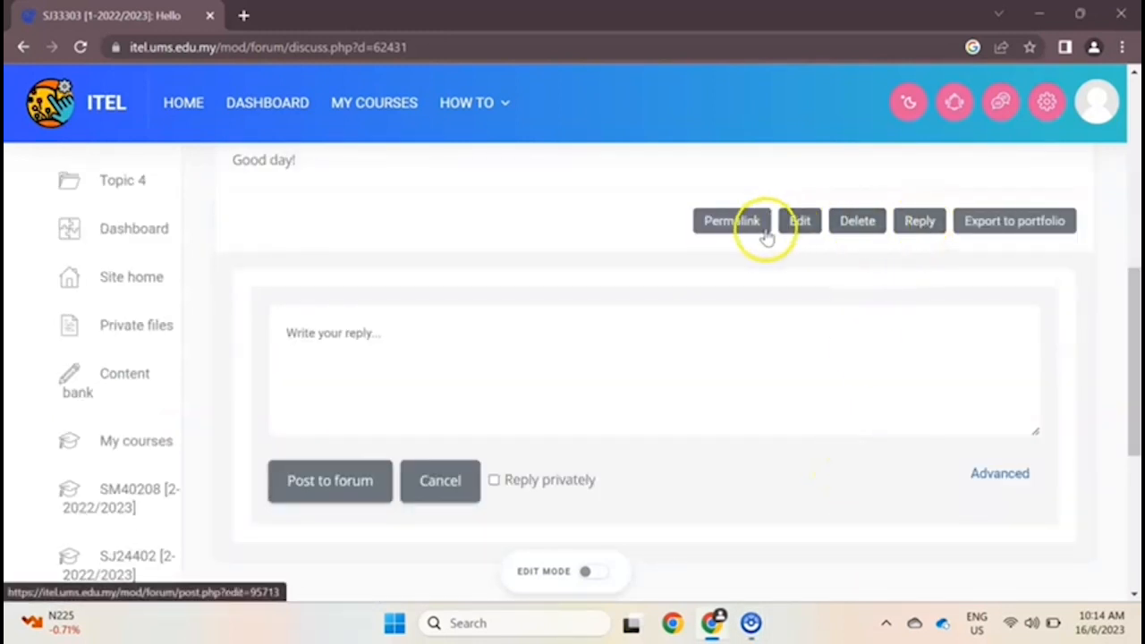
scroll(867, 511, down, 3)
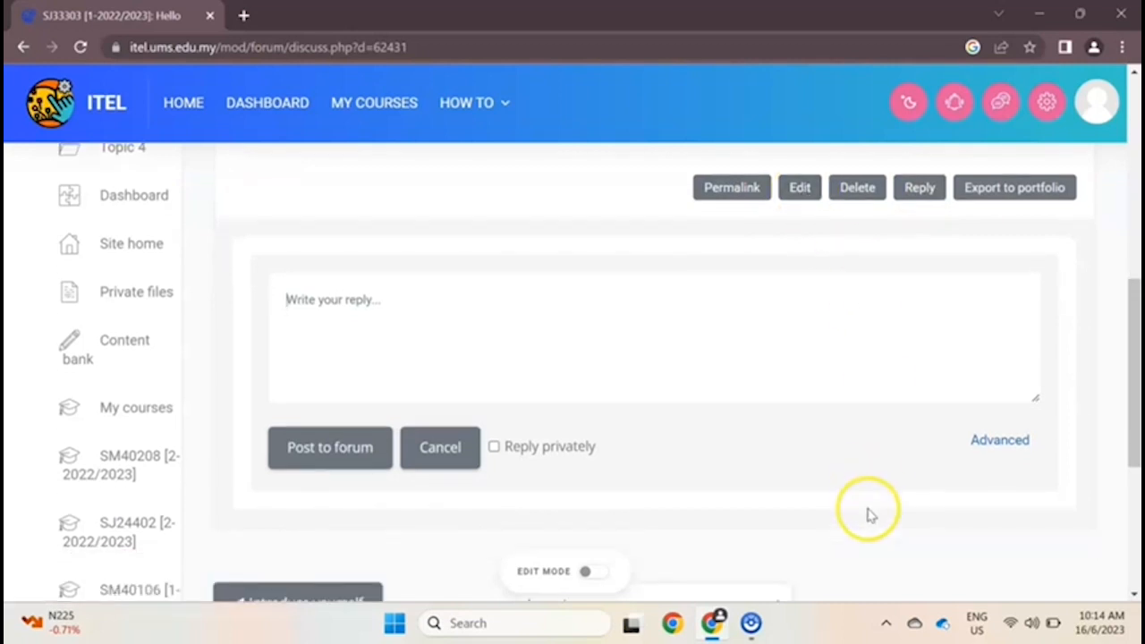
scroll(868, 506, up, 4)
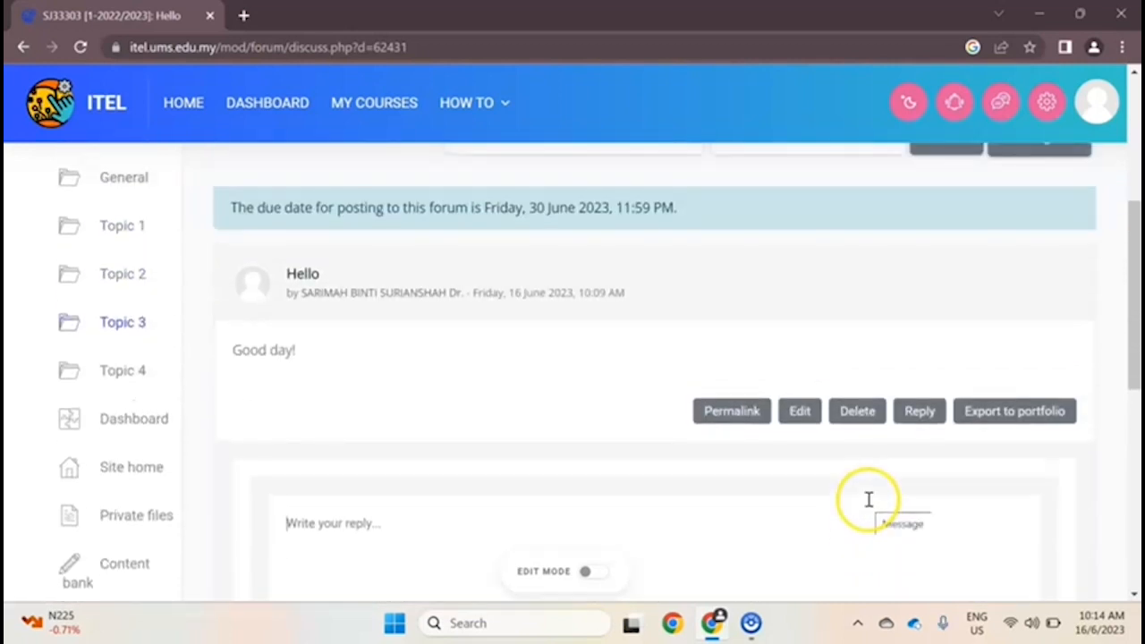